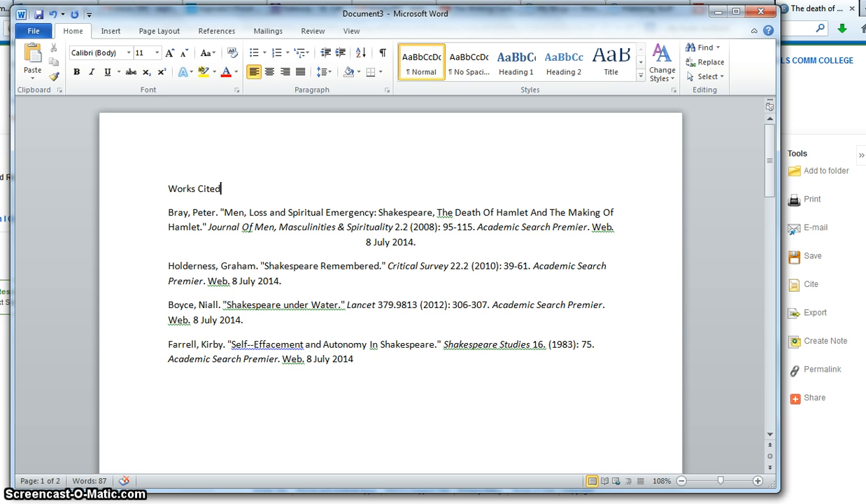
Center the Works Cited heading and left-align the first entry's final line
{"action": "left_click", "coordinate": [270, 72]}
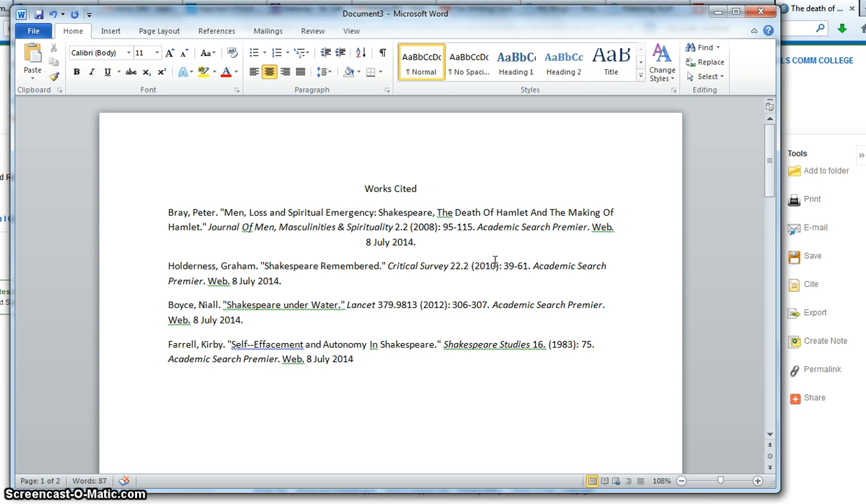
{"action": "left_click", "coordinate": [231, 212]}
{"action": "left_click", "coordinate": [254, 72]}
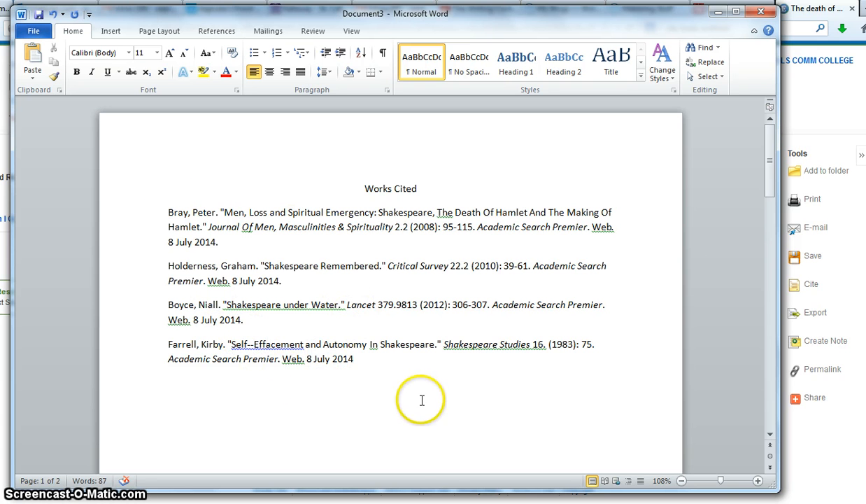
Open the Cite options for the King John article in the EBSCO tab and select its MLA citation
{"action": "left_click", "coordinate": [838, 119]}
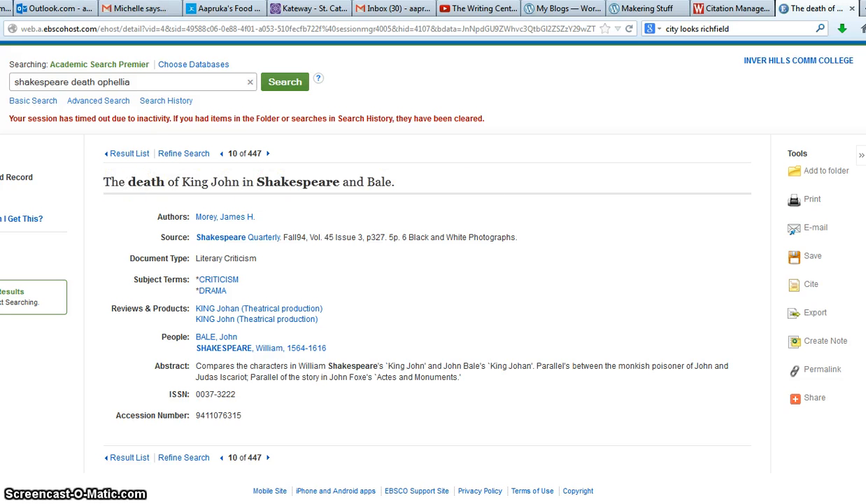
{"action": "left_click", "coordinate": [812, 287]}
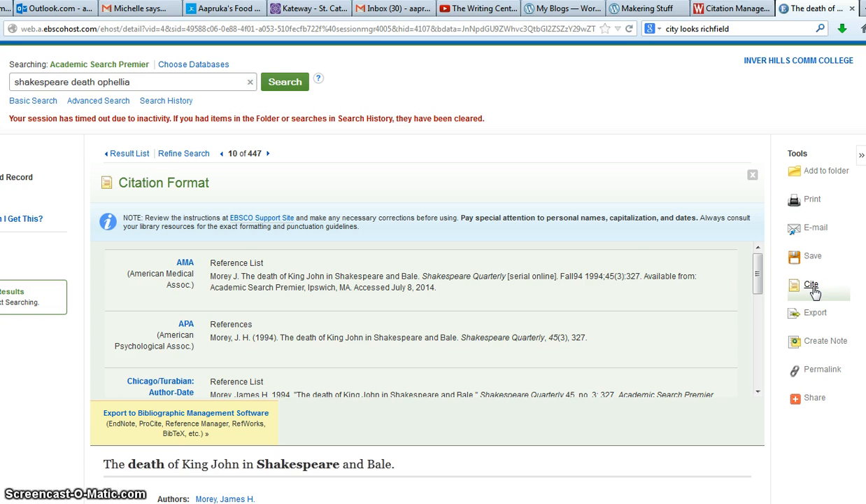
{"action": "left_click_drag", "start_coordinate": [758, 283], "coordinate": [758, 288]}
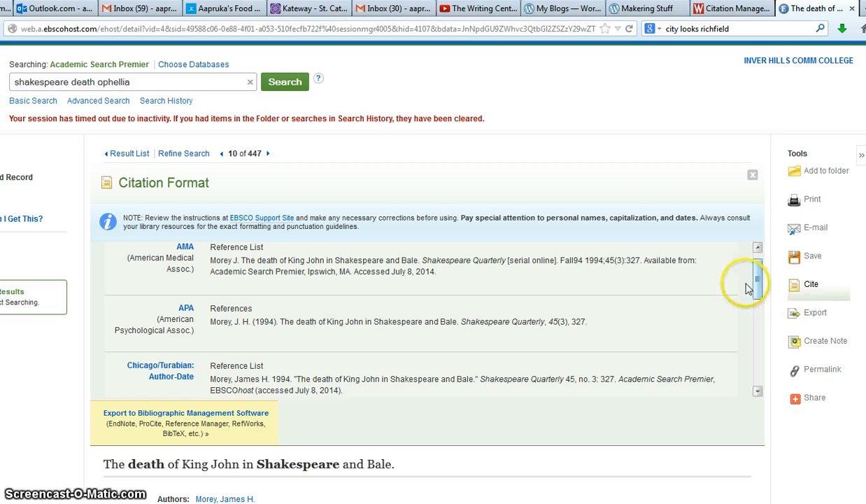
{"action": "left_click_drag", "start_coordinate": [759, 280], "coordinate": [760, 361]}
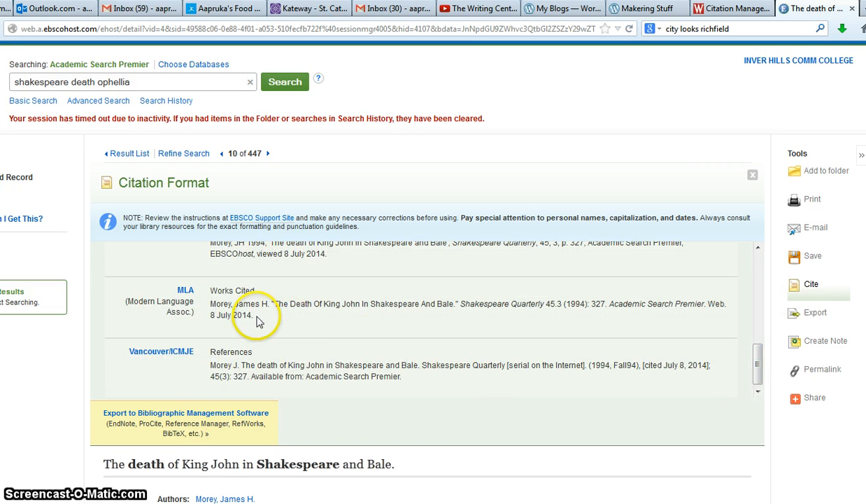
{"action": "triple_click", "coordinate": [217, 313]}
{"action": "key", "text": "ctrl+c"}
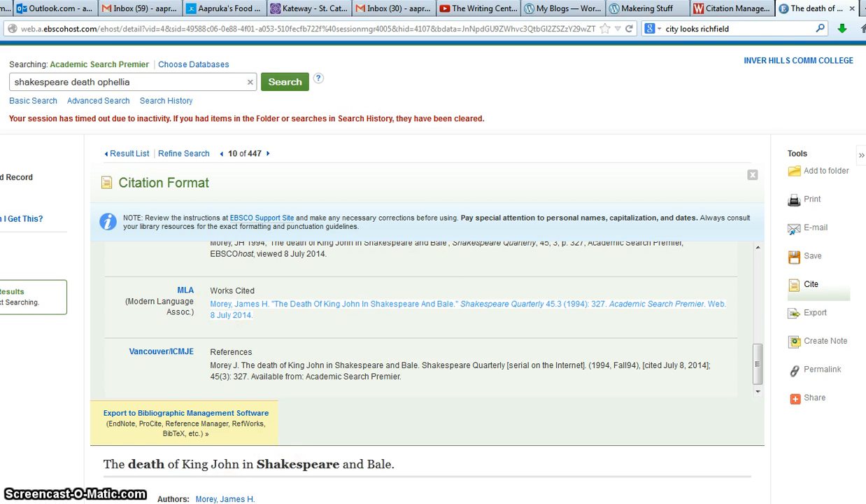
Paste the MLA citation as a new entry at the end of the Works Cited list
{"action": "left_click", "coordinate": [276, 479]}
{"action": "left_click", "coordinate": [412, 378]}
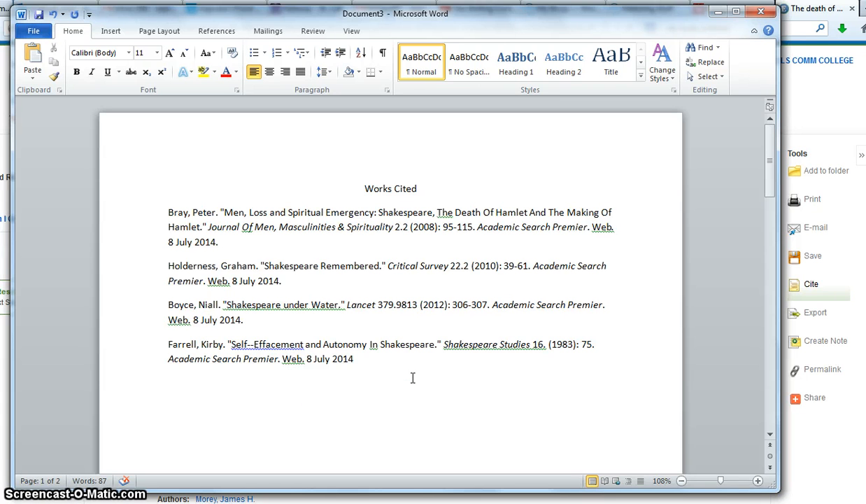
{"action": "key", "text": "ctrl+v"}
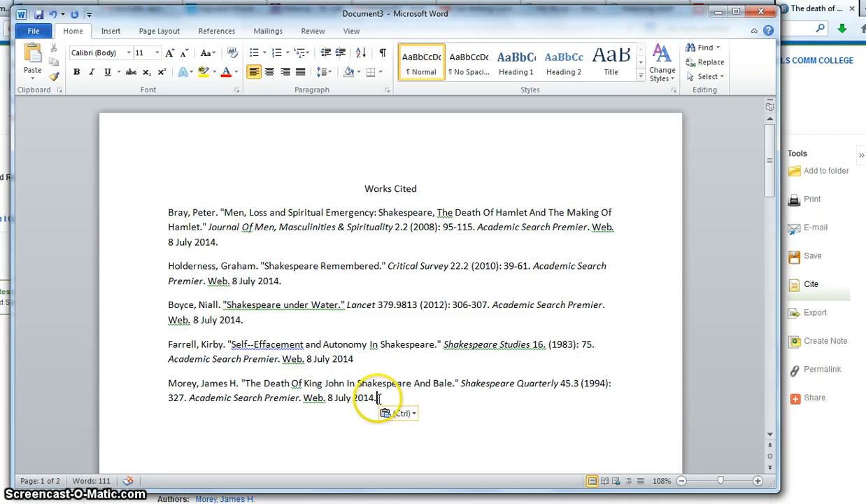
Give all entries a 0.5" hanging indent, double line spacing, and no extra space between paragraphs
{"action": "left_click_drag", "start_coordinate": [377, 398], "coordinate": [175, 212]}
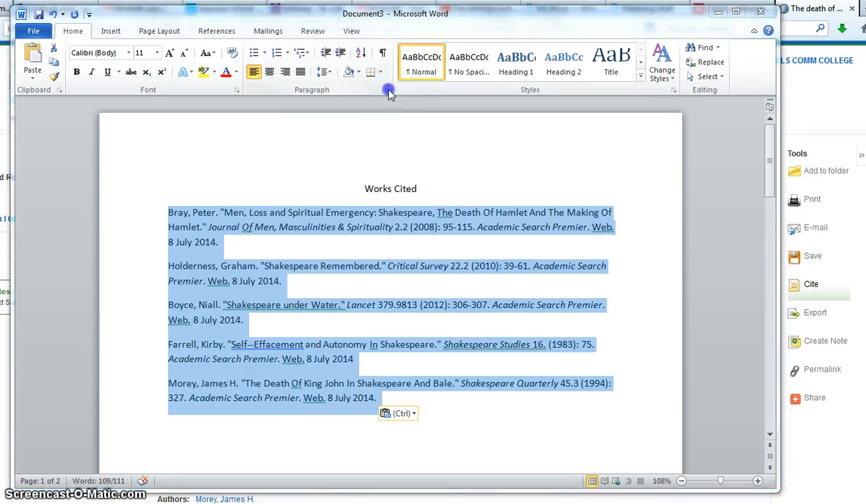
{"action": "left_click", "coordinate": [387, 89]}
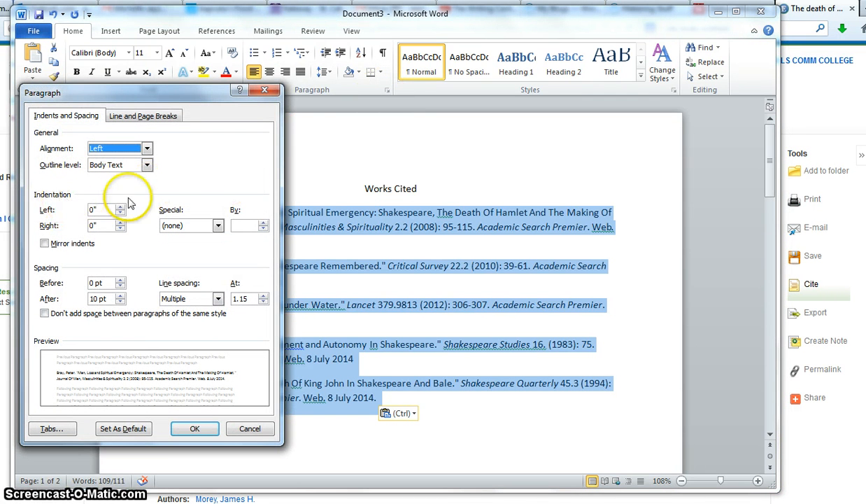
{"action": "left_click", "coordinate": [218, 226]}
{"action": "left_click", "coordinate": [212, 255]}
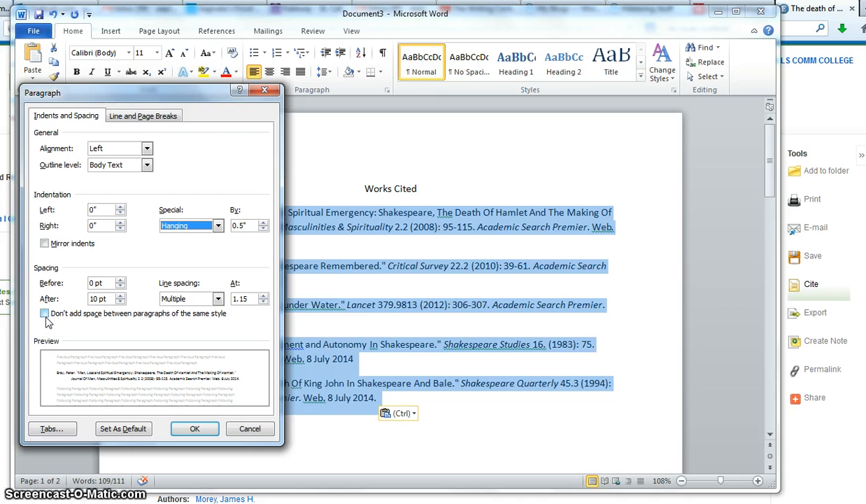
{"action": "left_click", "coordinate": [99, 315]}
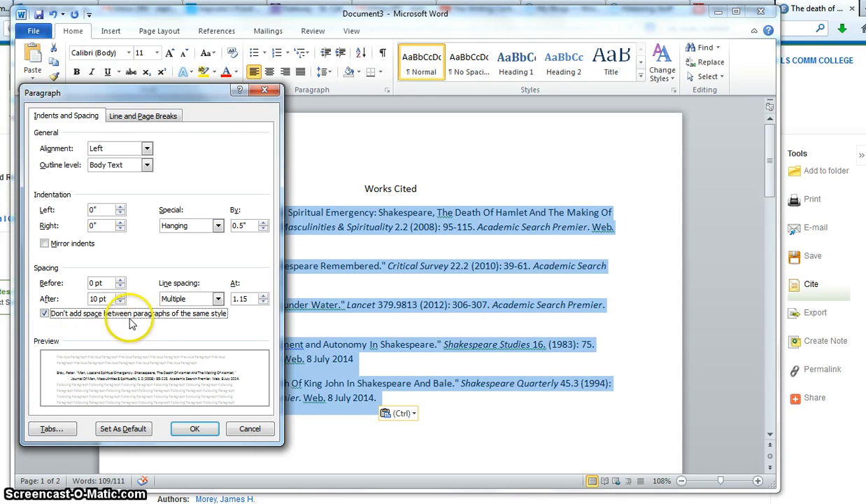
{"action": "left_click", "coordinate": [218, 299]}
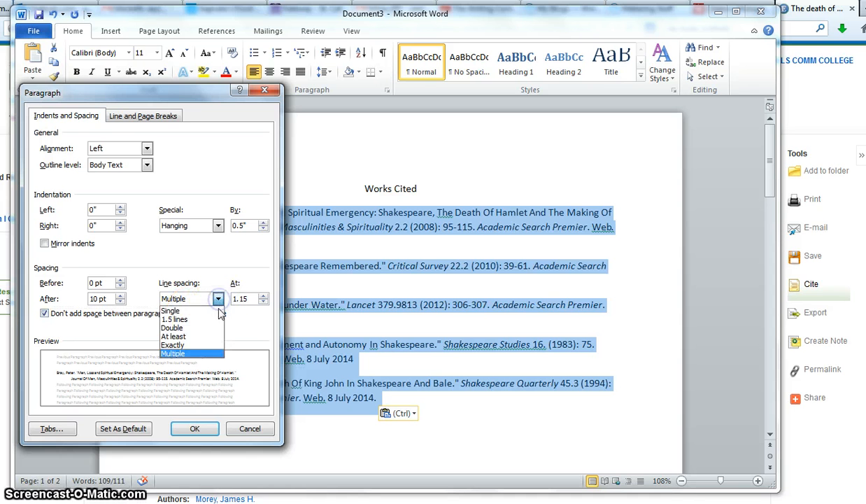
{"action": "left_click", "coordinate": [214, 330]}
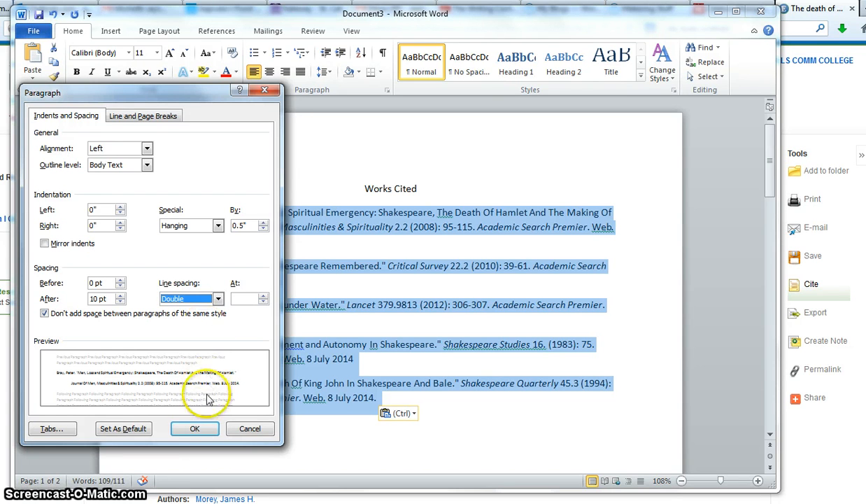
{"action": "left_click", "coordinate": [198, 429]}
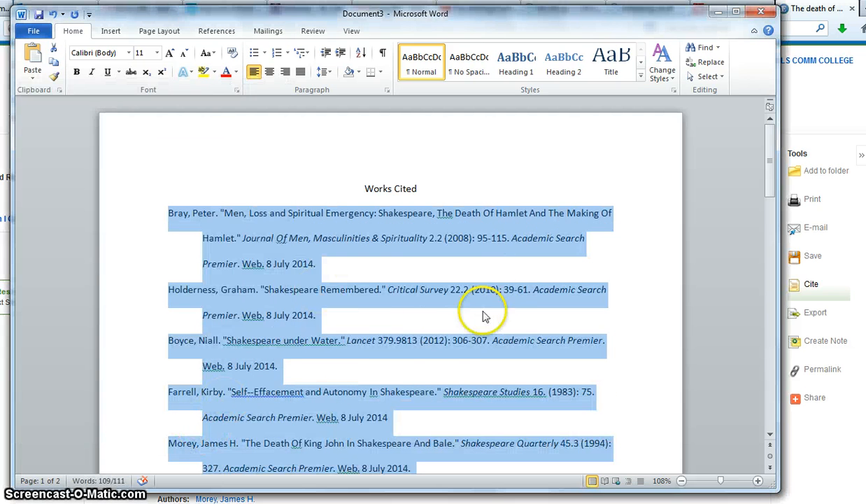
Move the Boyce entry to the top of the Works Cited list
{"action": "left_click_drag", "start_coordinate": [775, 183], "coordinate": [770, 194]}
{"action": "left_click", "coordinate": [509, 432]}
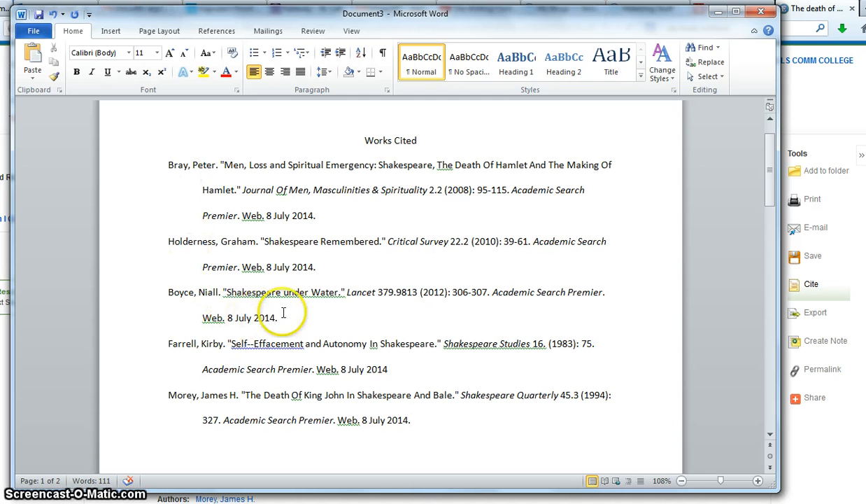
{"action": "left_click_drag", "start_coordinate": [280, 318], "coordinate": [168, 168]}
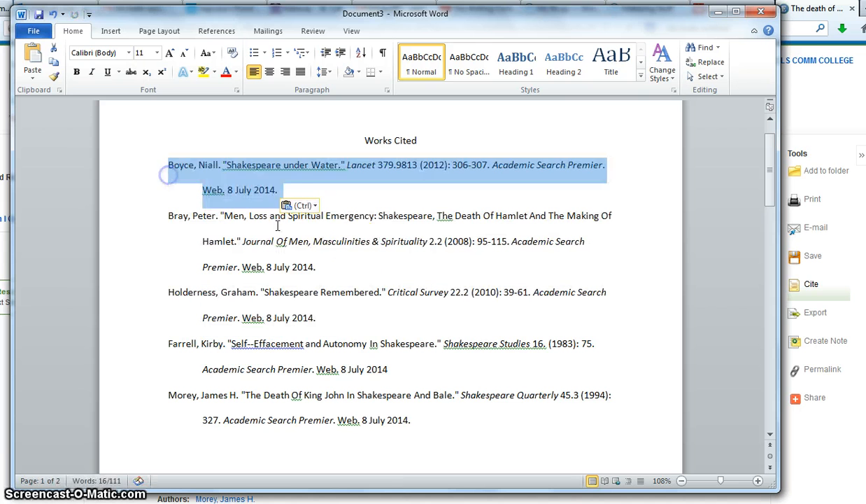
Move the Farrell entry above the Holderness entry to keep alphabetical order
{"action": "left_click", "coordinate": [387, 292]}
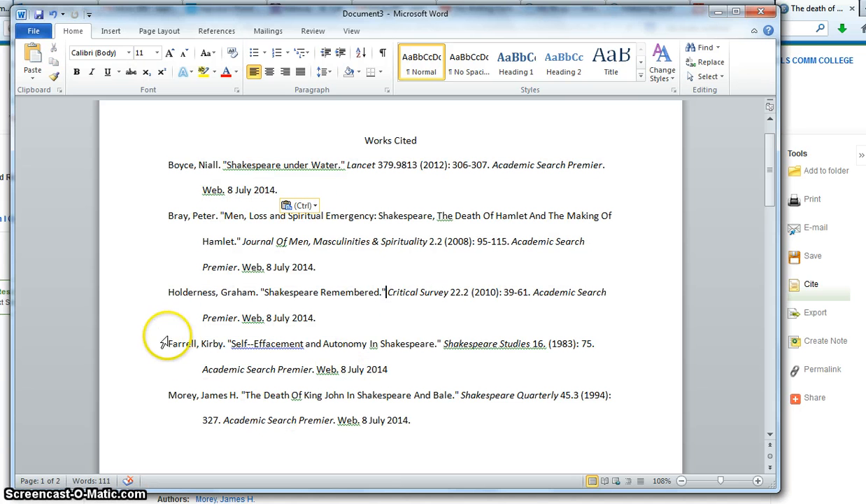
{"action": "left_click_drag", "start_coordinate": [170, 343], "coordinate": [410, 378]}
{"action": "left_click_drag", "start_coordinate": [231, 345], "coordinate": [172, 299]}
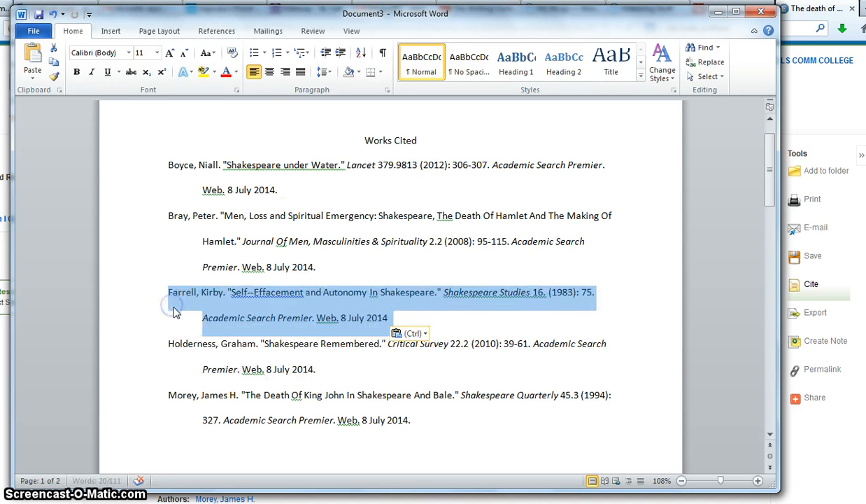
{"action": "left_click", "coordinate": [461, 429]}
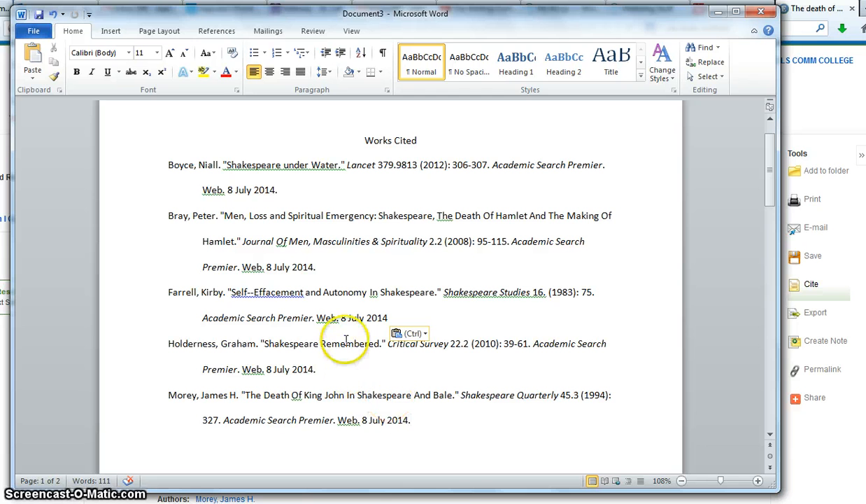
Change "In" to lowercase "in" in the Farrell entry's title
{"action": "left_click", "coordinate": [372, 293]}
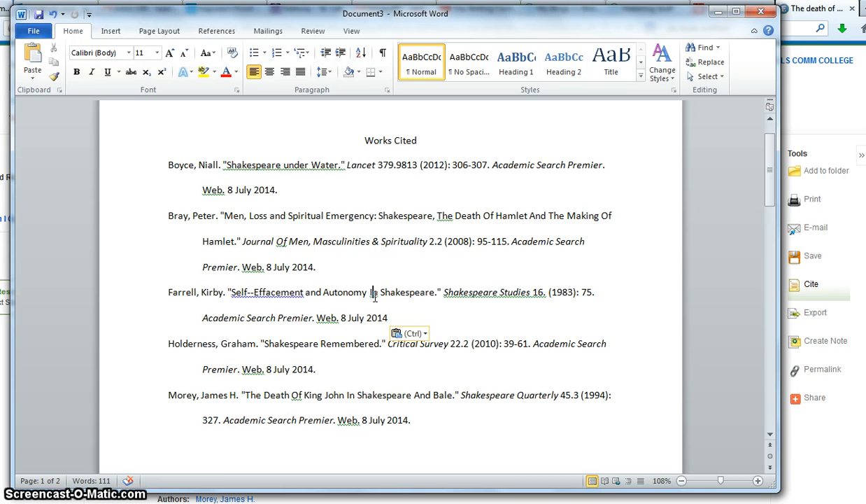
{"action": "key", "text": "Delete"}
{"action": "type", "text": "i"}
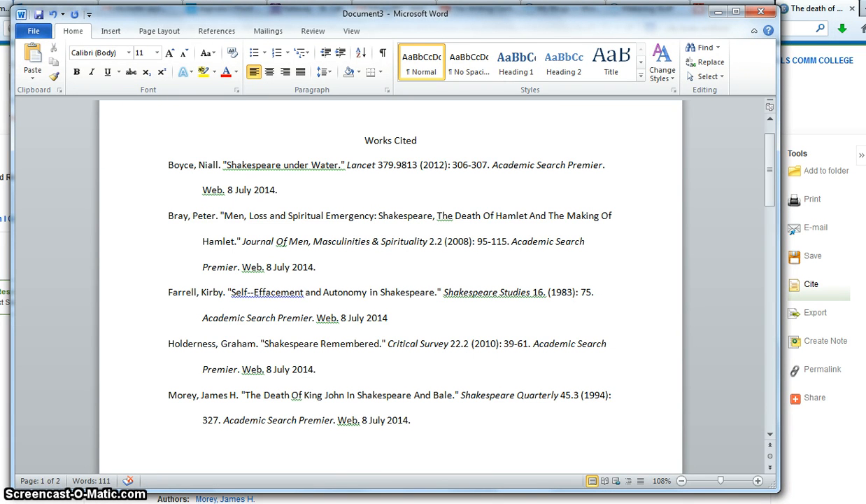
{"action": "key", "text": "Up"}
{"action": "key", "text": "Up"}
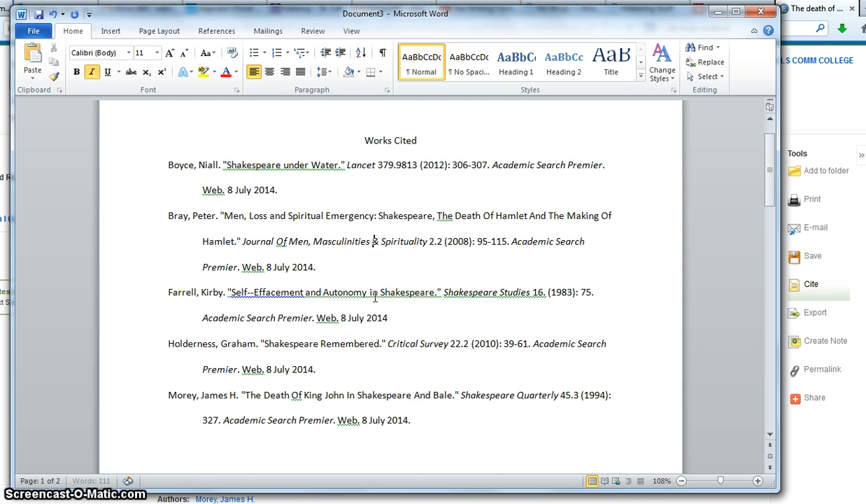
{"action": "key", "text": "Up"}
{"action": "key", "text": "Up"}
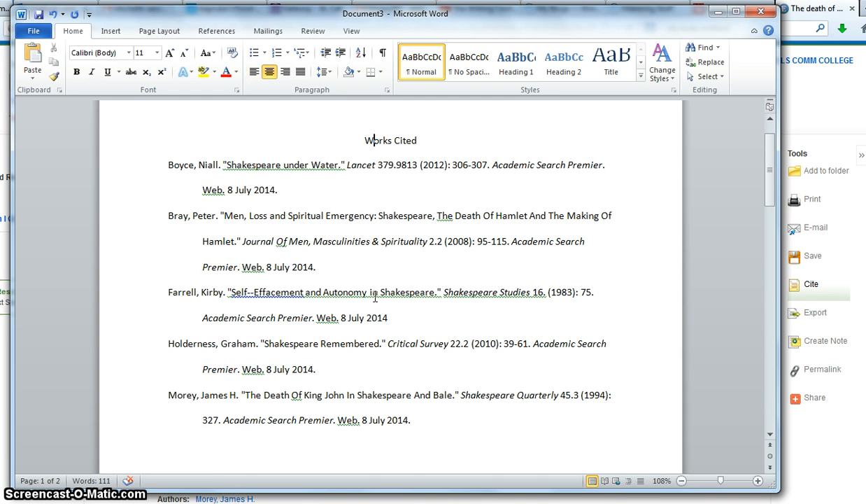
{"action": "key", "text": "Down"}
{"action": "key", "text": "Down"}
{"action": "key", "text": "Down"}
{"action": "key", "text": "Down"}
{"action": "key", "text": "Down"}
{"action": "key", "text": "Down"}
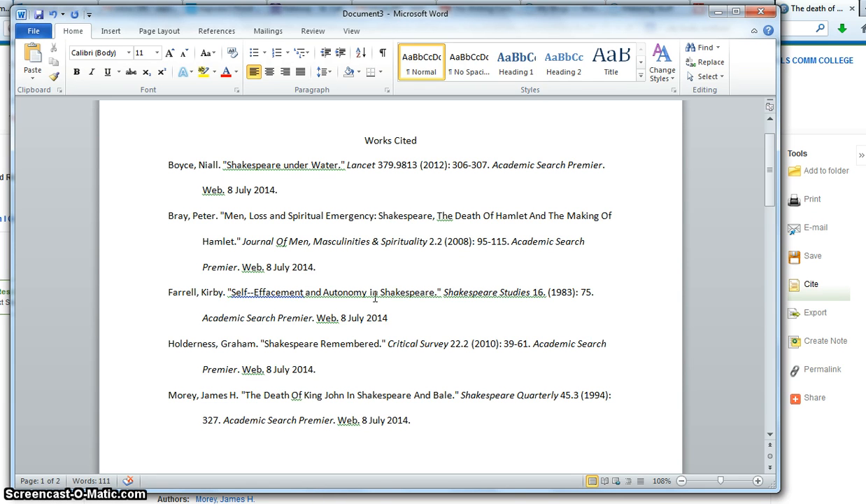
Change "Of" to lowercase "of" in the Morey entry's title
{"action": "double_click", "coordinate": [296, 394]}
{"action": "type", "text": "of"}
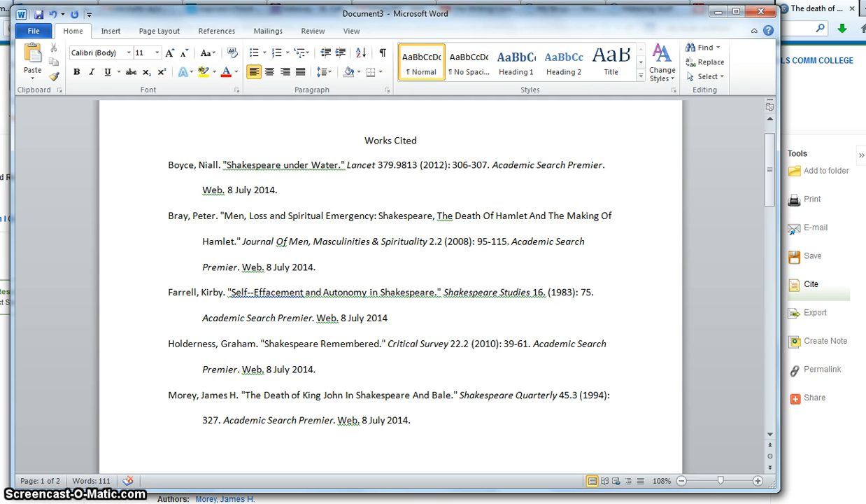
{"action": "key", "text": "Return"}
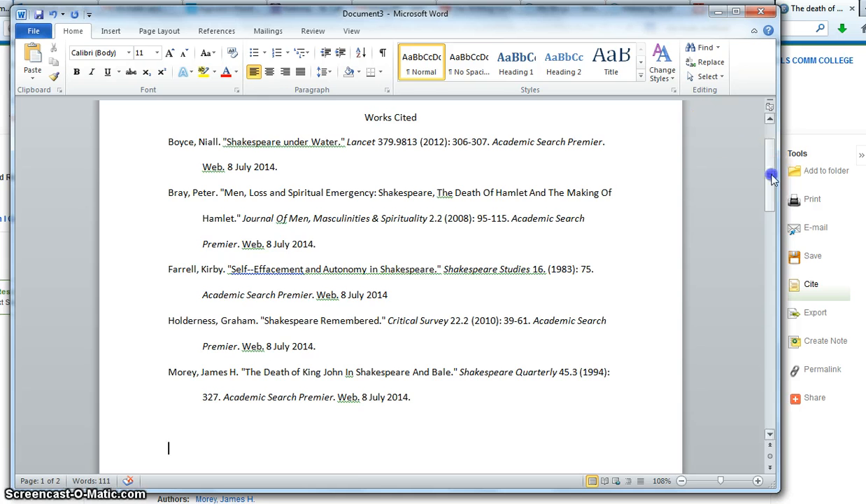
Insert a Plain Number 3 top-of-page number, put the author's last name before it in the header, and close the header
{"action": "left_click_drag", "start_coordinate": [771, 176], "coordinate": [769, 135]}
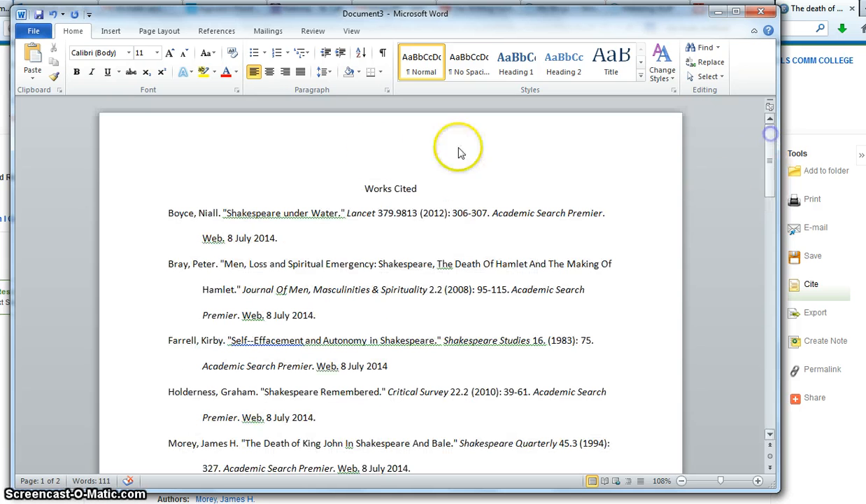
{"action": "left_click", "coordinate": [112, 32]}
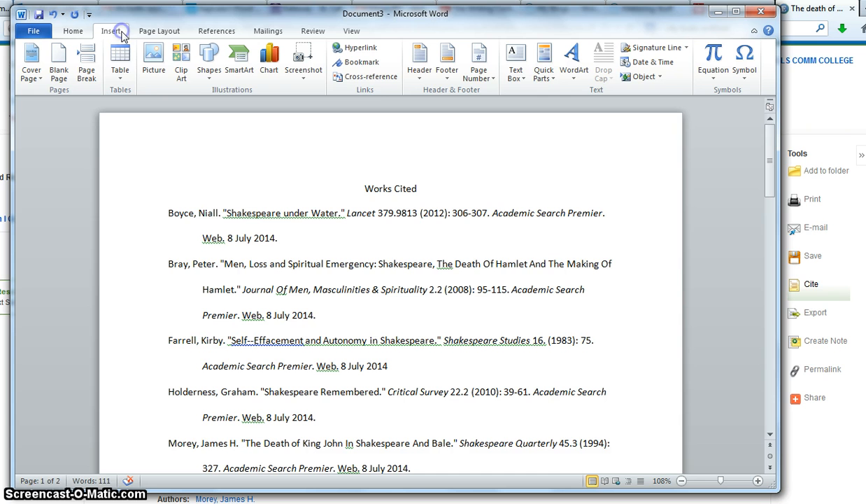
{"action": "left_click", "coordinate": [488, 82]}
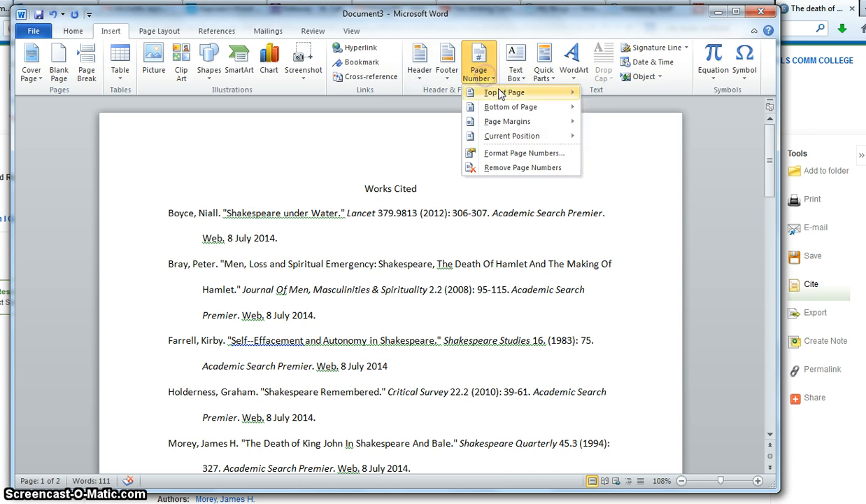
{"action": "mouse_move", "coordinate": [500, 95]}
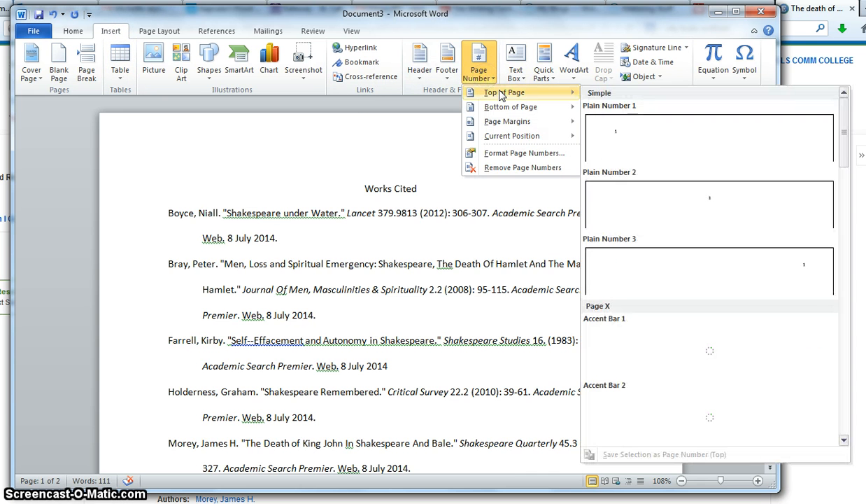
{"action": "left_click", "coordinate": [635, 278]}
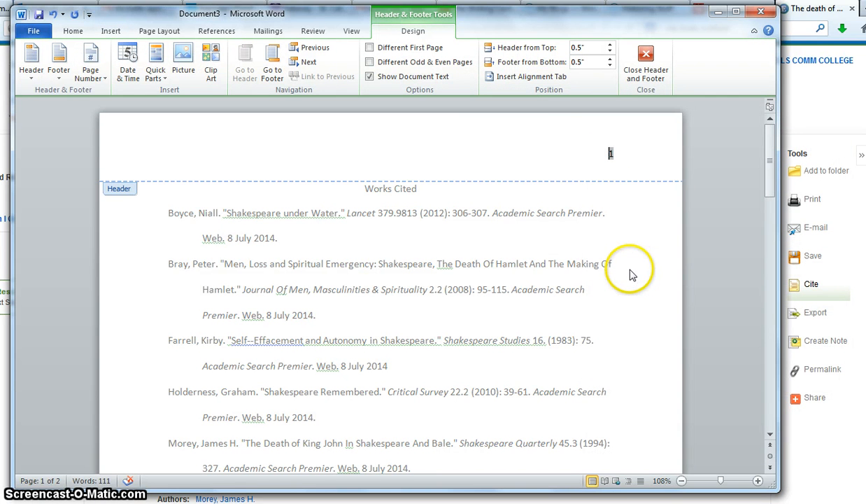
{"action": "type", "text": "Green"}
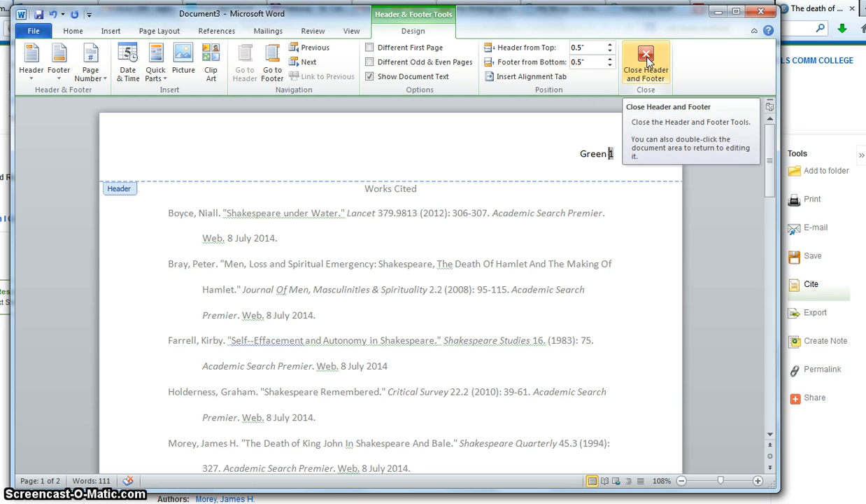
{"action": "double_click", "coordinate": [547, 265]}
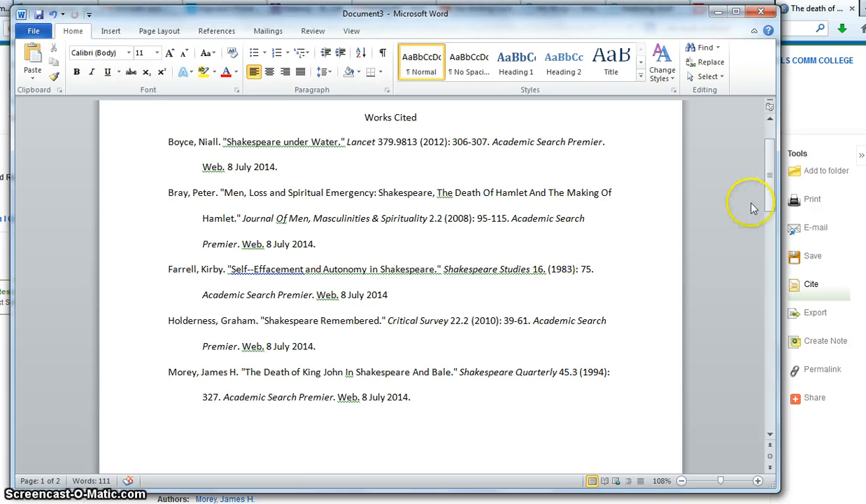
{"action": "left_click_drag", "start_coordinate": [767, 189], "coordinate": [774, 176]}
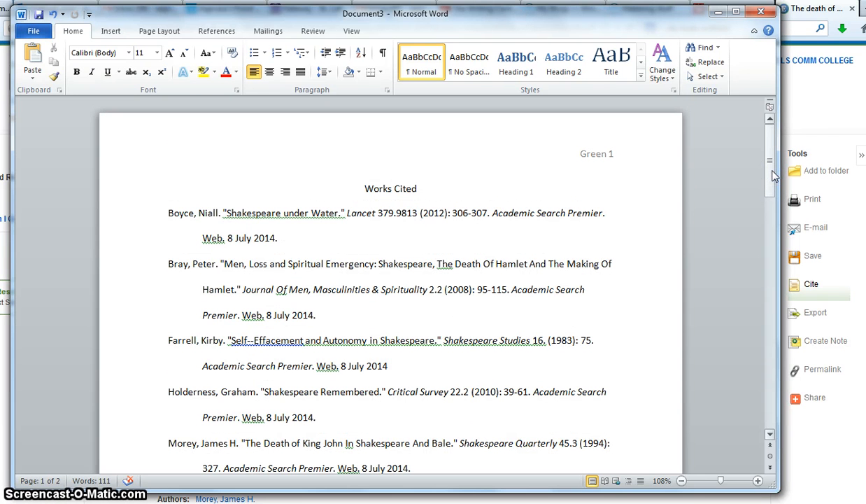